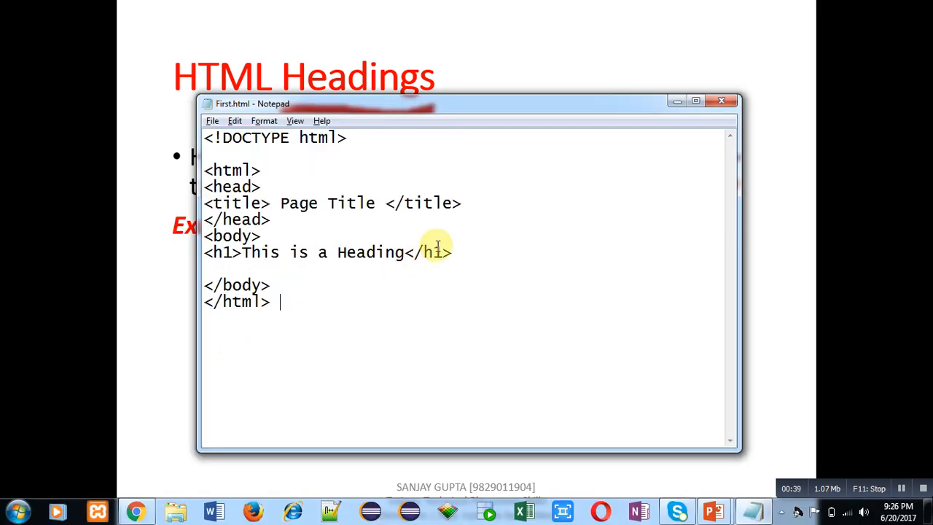
pyautogui.click(310, 223)
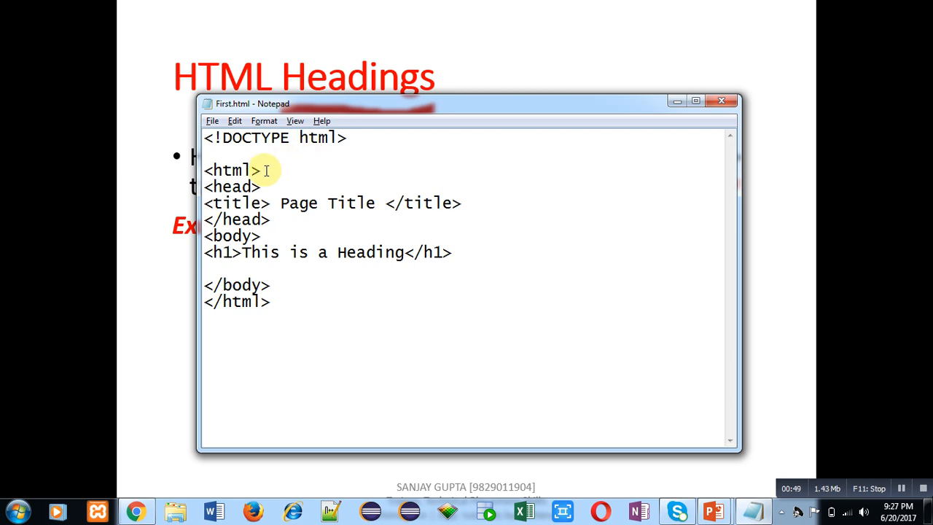
pyautogui.click(205, 170)
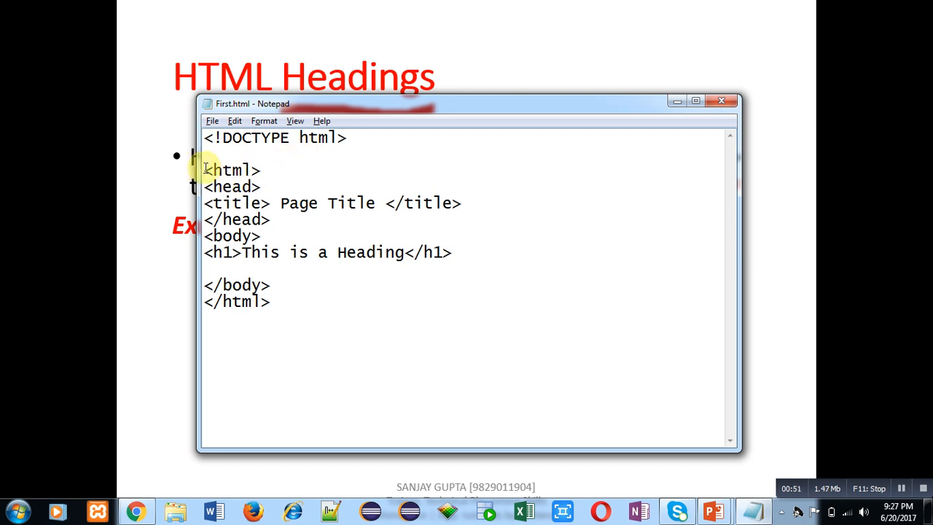
pyautogui.press('Down')
pyautogui.hotkey('shift', 'Down')
pyautogui.hotkey('shift', 'Down')
pyautogui.hotkey('shift', 'Down')
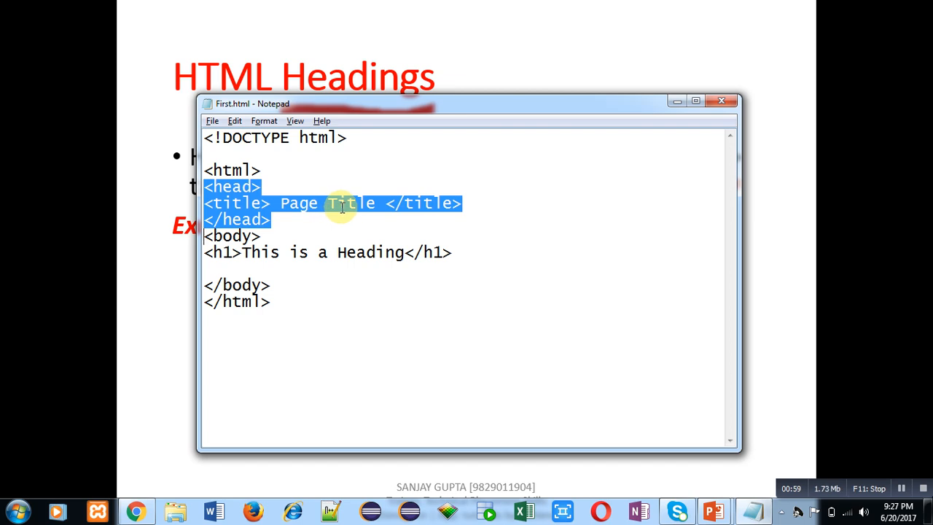
pyautogui.click(259, 236)
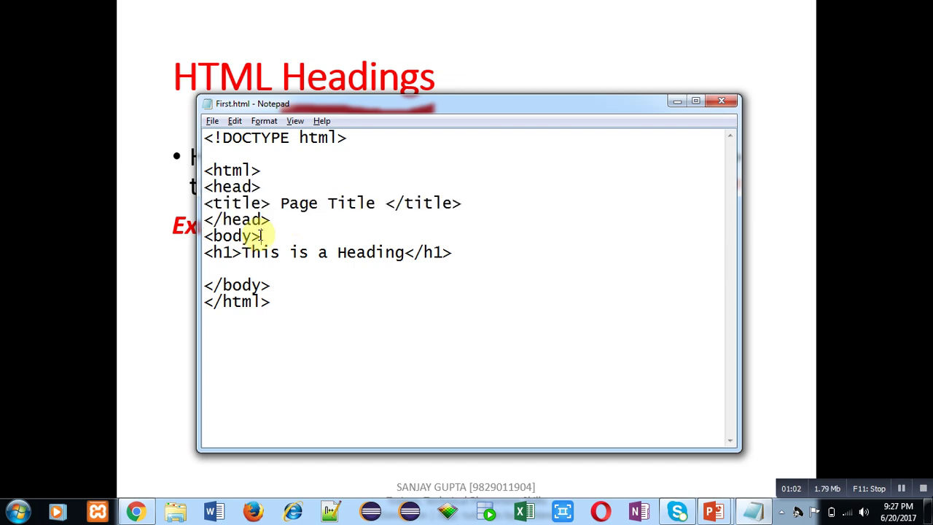
pyautogui.click(226, 265)
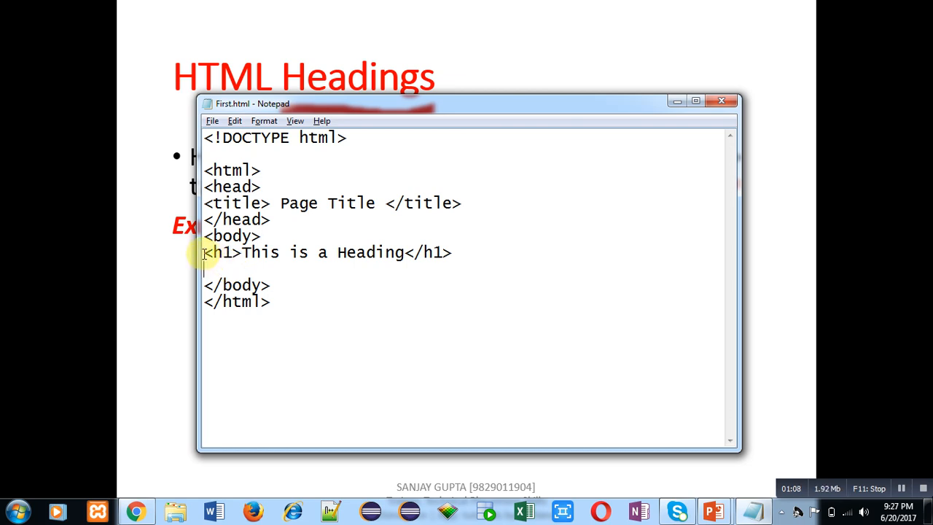
# Copy the h1 heading line and paste copies below it to make six heading lines
pyautogui.click(204, 253)
pyautogui.hotkey('shift', 'Down')
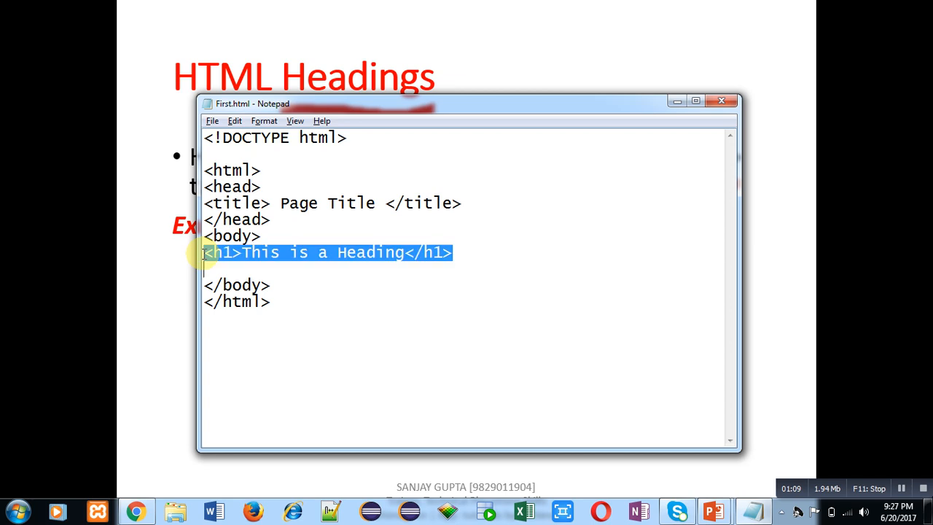
pyautogui.hotkey('ctrl', 'c')
pyautogui.press('Right')
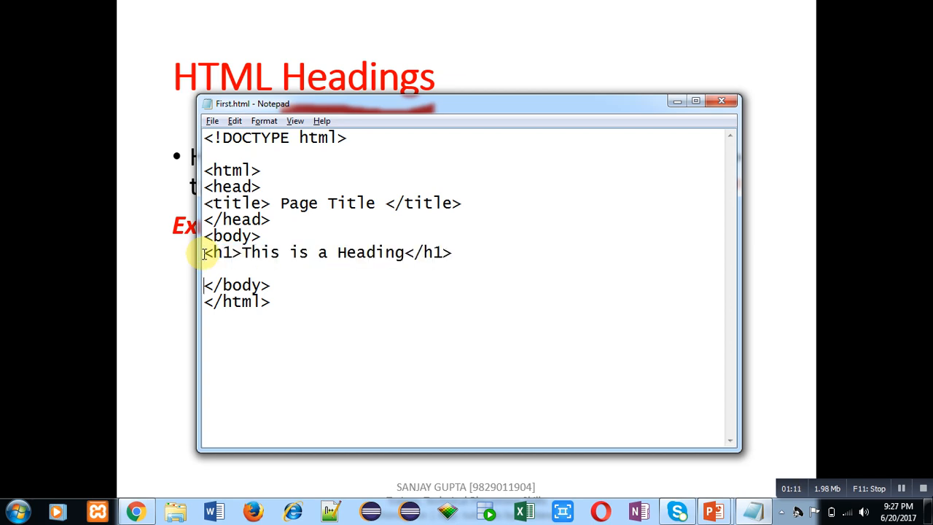
pyautogui.hotkey('ctrl', 'v')
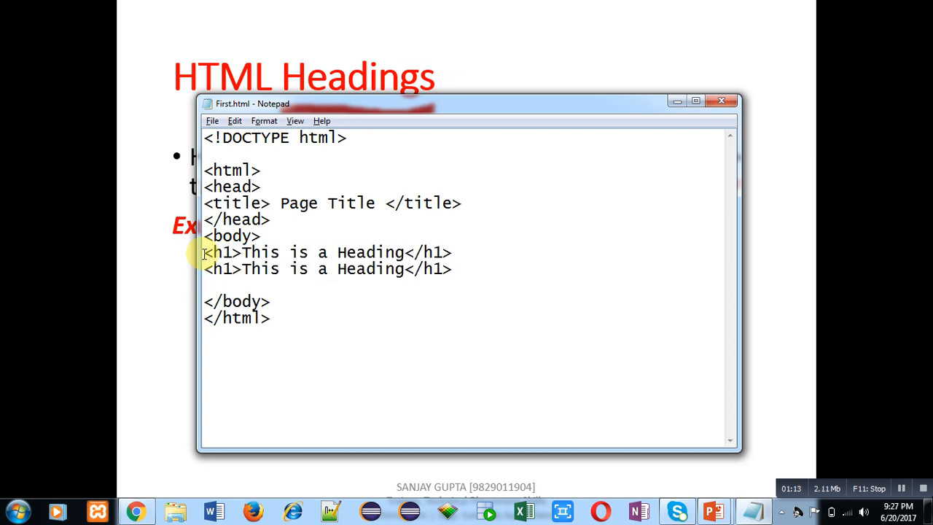
pyautogui.hotkey('ctrl', 'v')
pyautogui.hotkey('ctrl', 'v')
pyautogui.hotkey('ctrl', 'v')
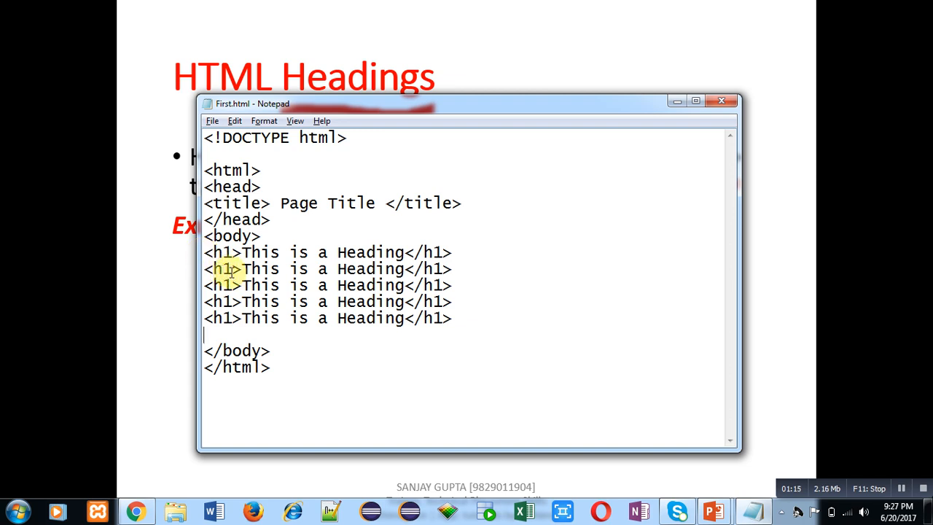
pyautogui.hotkey('ctrl', 'v')
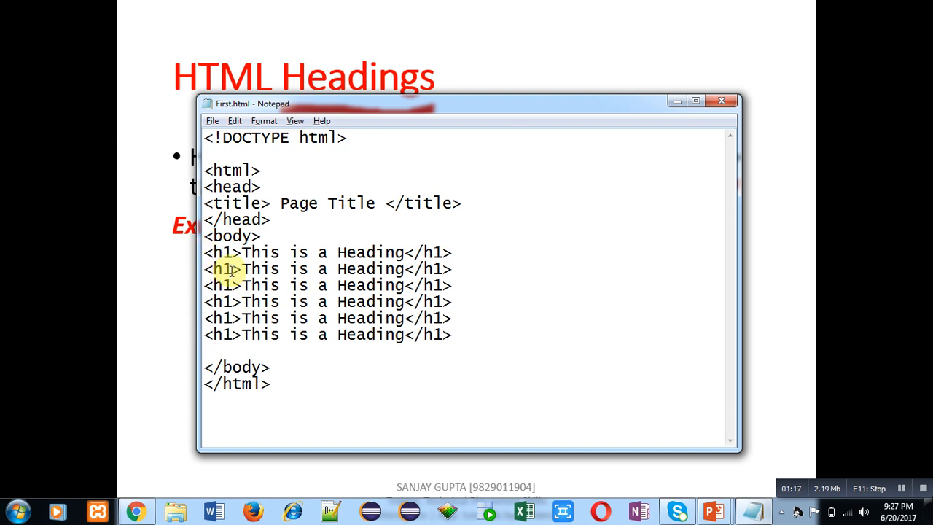
# Change the opening tags of headings two to six to h2, h3, h4, h5 and h6
pyautogui.click(232, 268)
pyautogui.press('BackSpace')
pyautogui.write('2')
pyautogui.press('BackSpace')
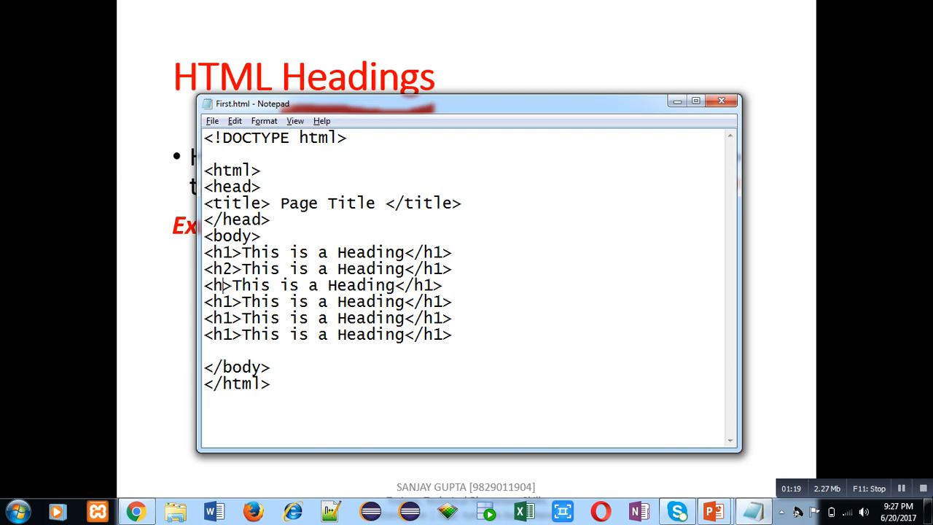
pyautogui.write('3')
pyautogui.press('Down')
pyautogui.press('BackSpace')
pyautogui.write('4')
pyautogui.press('Down')
pyautogui.press('BackSpace')
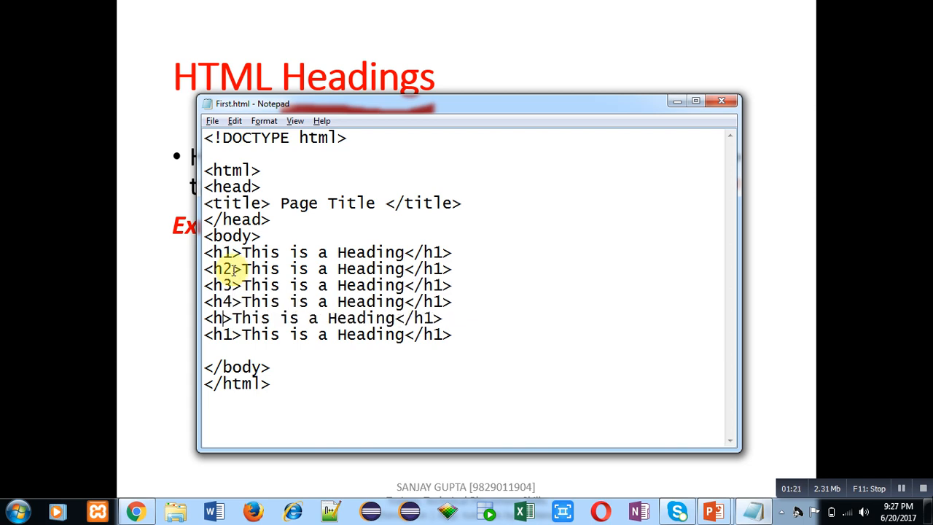
pyautogui.write('5')
pyautogui.press('Down')
pyautogui.press('BackSpace')
pyautogui.write('6')
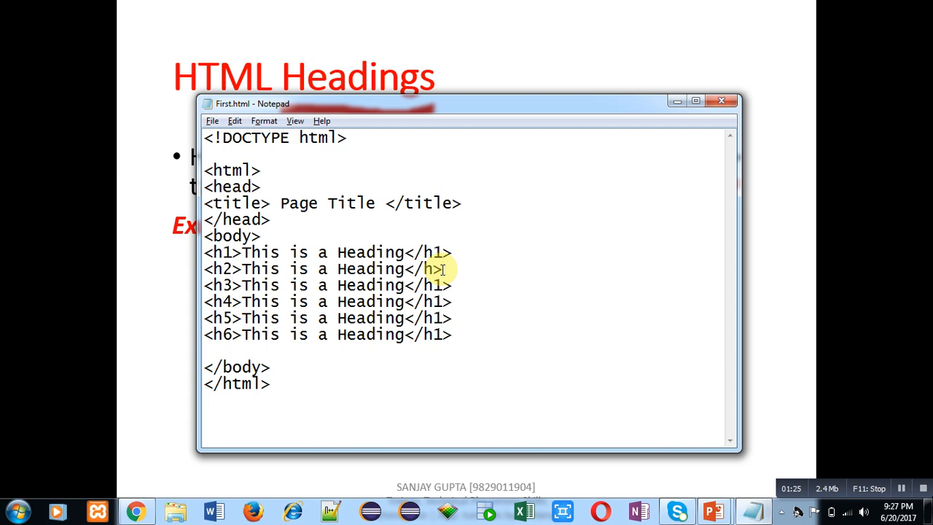
pyautogui.write('2')
# Change the closing tags of headings two to six to /h2 through /h6 to match
pyautogui.press('Down')
pyautogui.press('BackSpace')
pyautogui.write('3')
pyautogui.press('Down')
pyautogui.press('BackSpace')
pyautogui.write('4')
pyautogui.press('Down')
pyautogui.press('BackSpace')
pyautogui.write('5')
pyautogui.press('Down')
pyautogui.press('BackSpace')
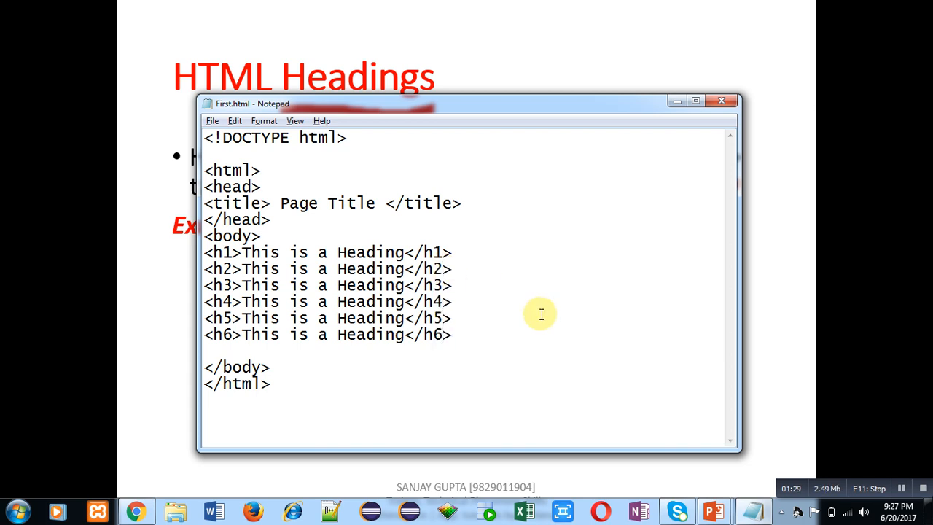
pyautogui.click(546, 318)
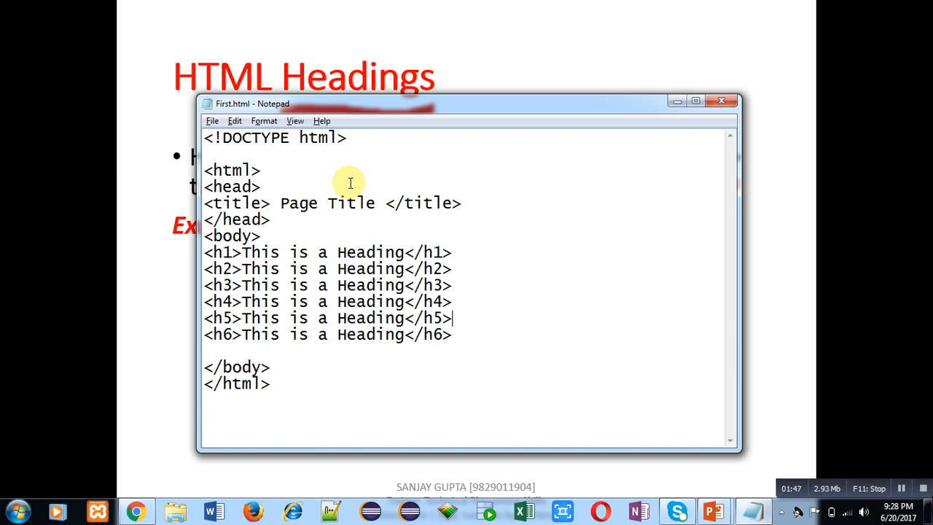
# Switch away from the headings file and show the desktop
pyautogui.hotkey('alt', 'Tab')
pyautogui.press('super+d')
# Open the desktop HTML folder and launch First.html in the browser
pyautogui.doubleClick(125, 82)
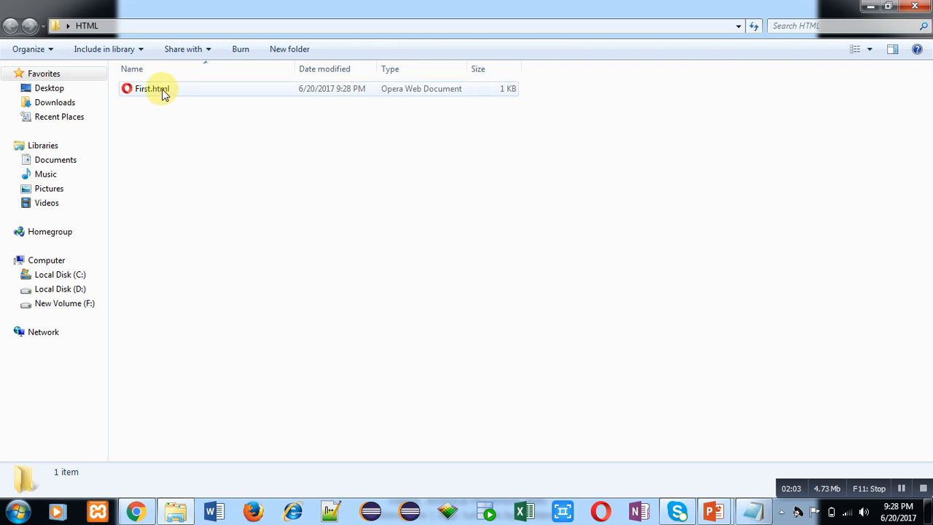
pyautogui.doubleClick(164, 93)
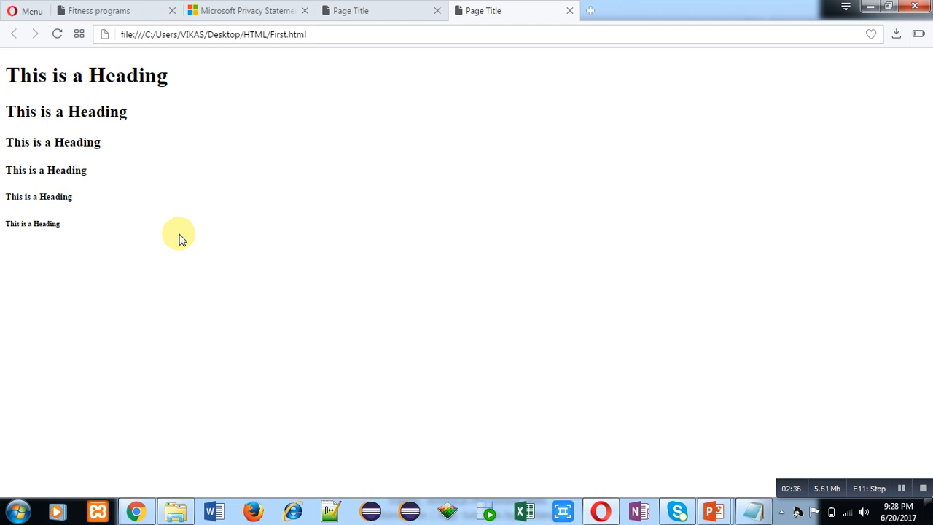
# Switch back to the PowerPoint slide show for the HTML Paragraphs slide
pyautogui.hotkey('alt', 'Tab')
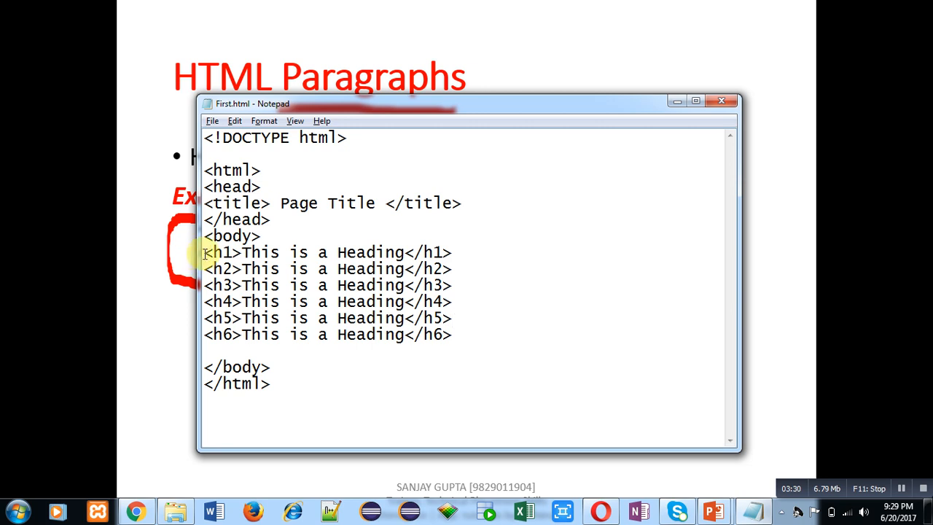
# Delete the six heading lines and write paragraphs 'This is a paragraph' and 'This is another paragraph'
pyautogui.click(206, 252)
pyautogui.hotkey('shift', 'Down')
pyautogui.hotkey('shift', 'Down')
pyautogui.hotkey('shift', 'Down')
pyautogui.hotkey('shift', 'Down')
pyautogui.hotkey('shift', 'Down')
pyautogui.hotkey('shift', 'Down')
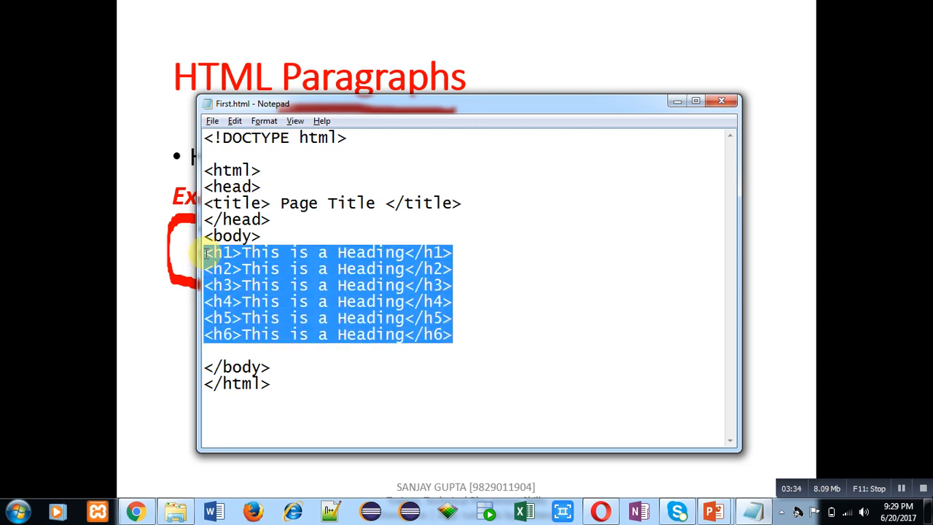
pyautogui.press('Delete')
pyautogui.write('<')
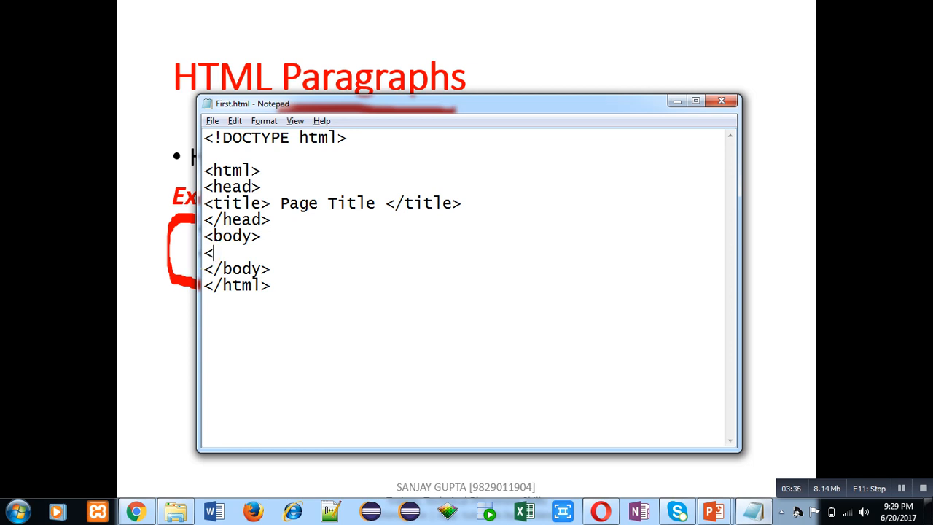
pyautogui.write('p> ')
pyautogui.write('This a')
pyautogui.press('BackSpace')
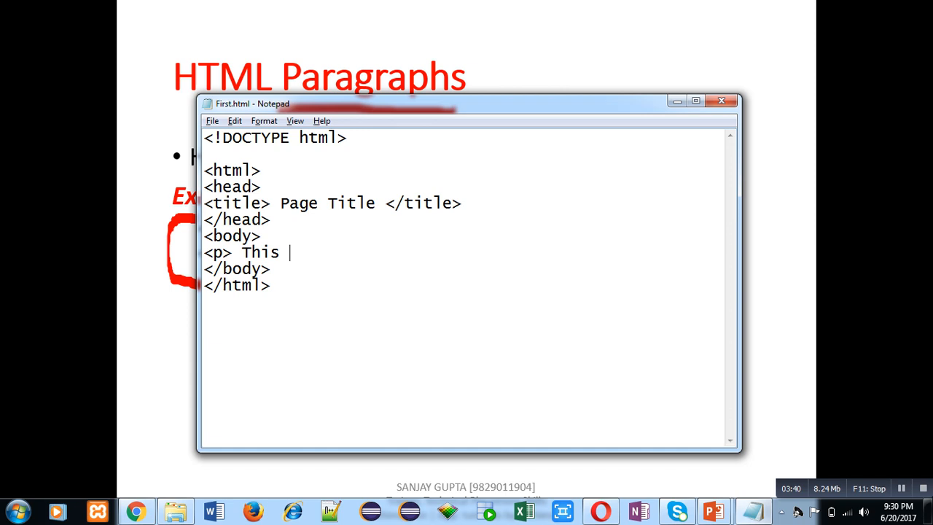
pyautogui.write('is a paragr')
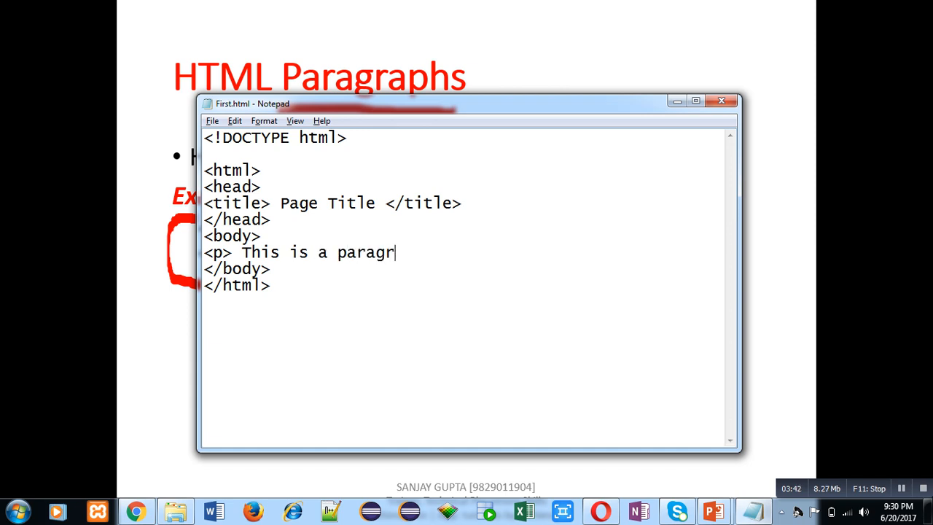
pyautogui.write('aph </')
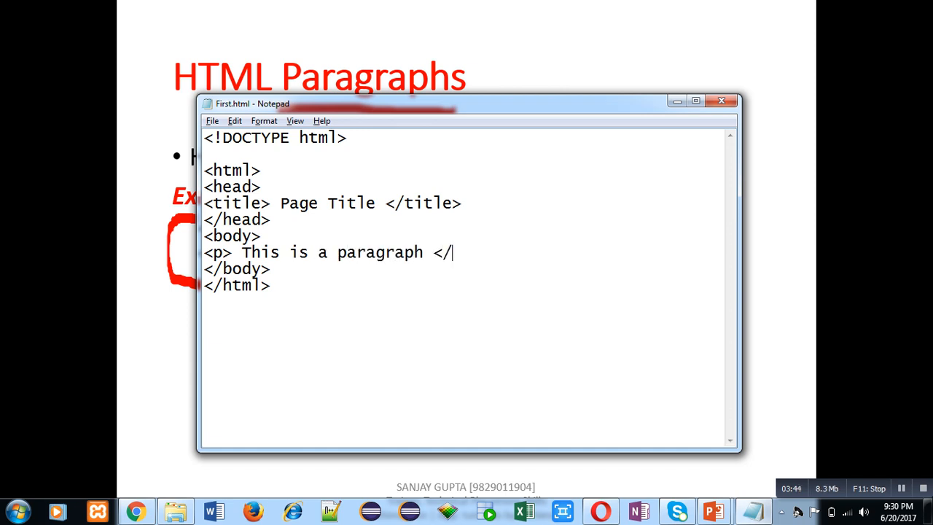
pyautogui.write('p>')
pyautogui.press('Return')
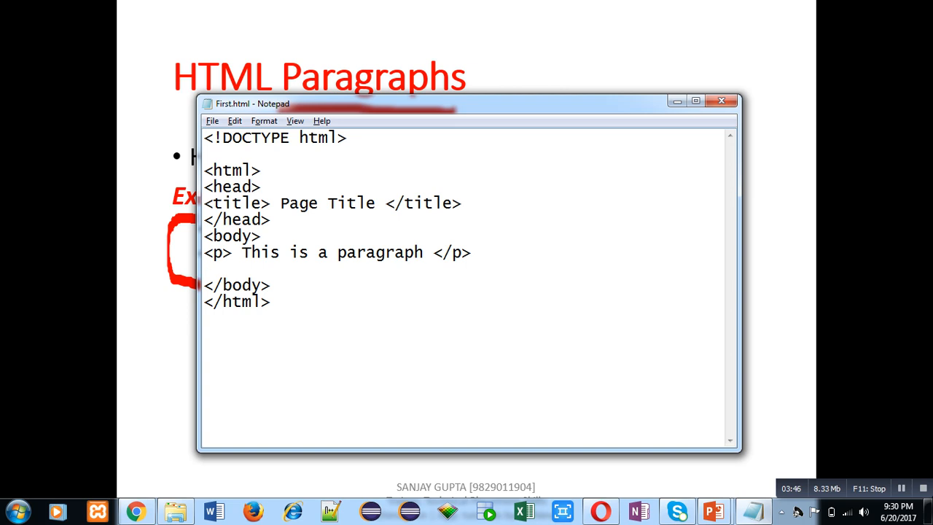
pyautogui.write('<p')
pyautogui.write('> This ')
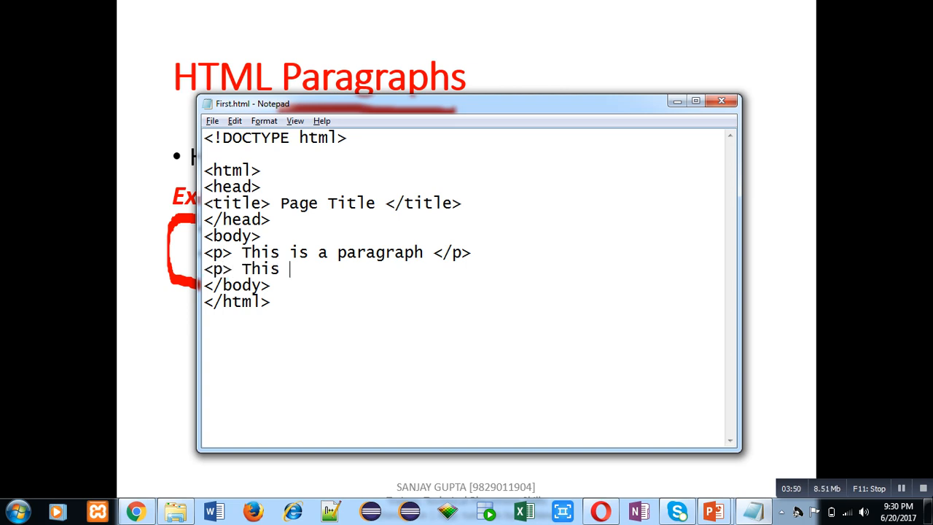
pyautogui.write('is another p')
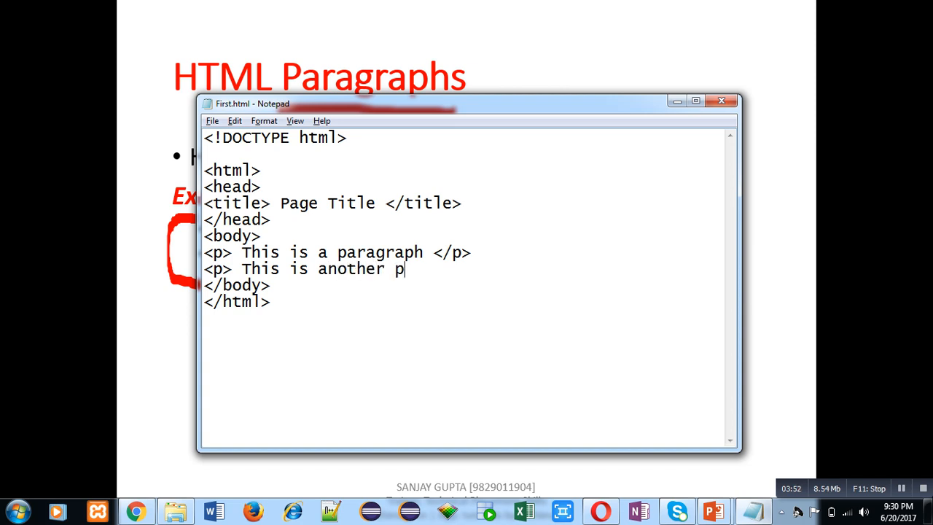
pyautogui.write('aragraph </p')
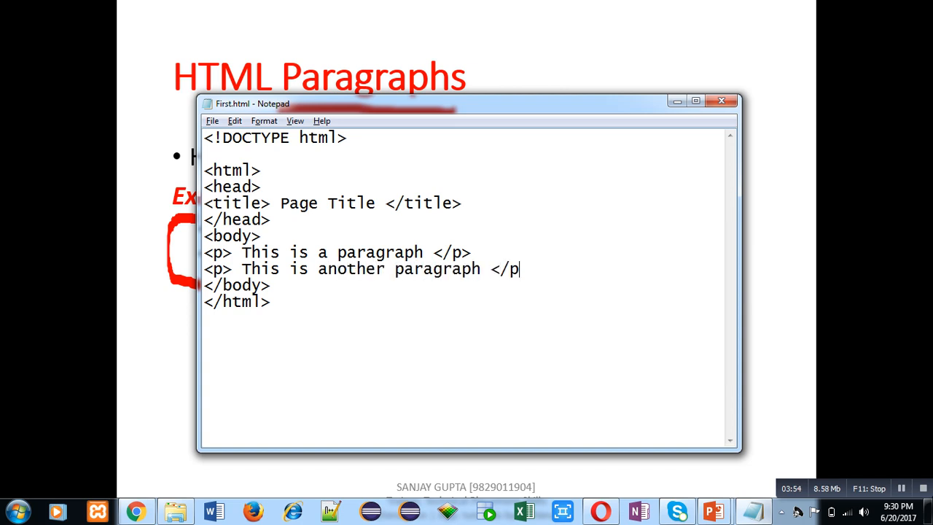
pyautogui.write('>')
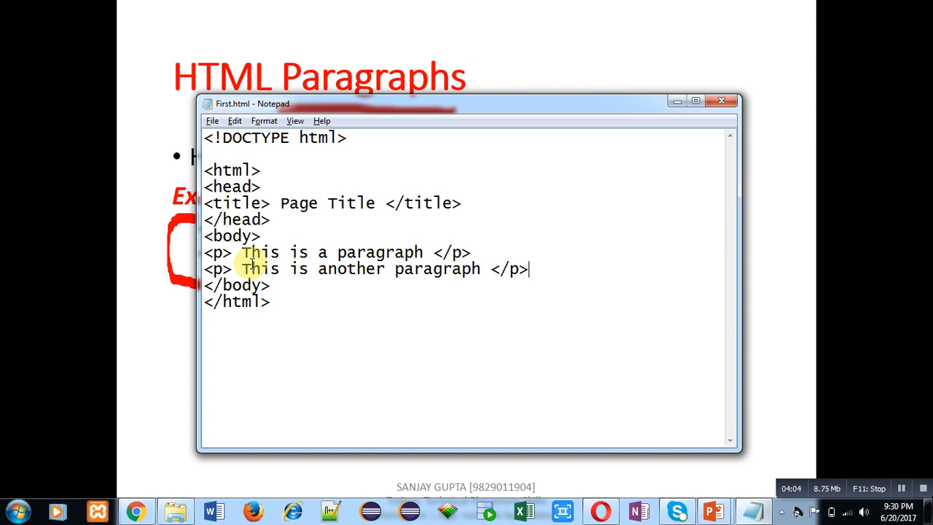
# Show the desktop and reopen First.html in Opera to see the two paragraphs
pyautogui.press('super+d')
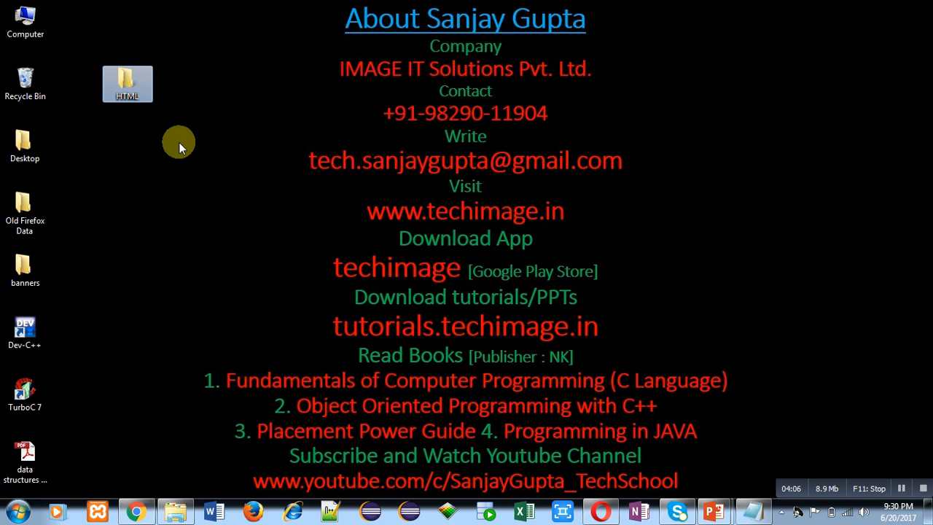
pyautogui.click(600, 512)
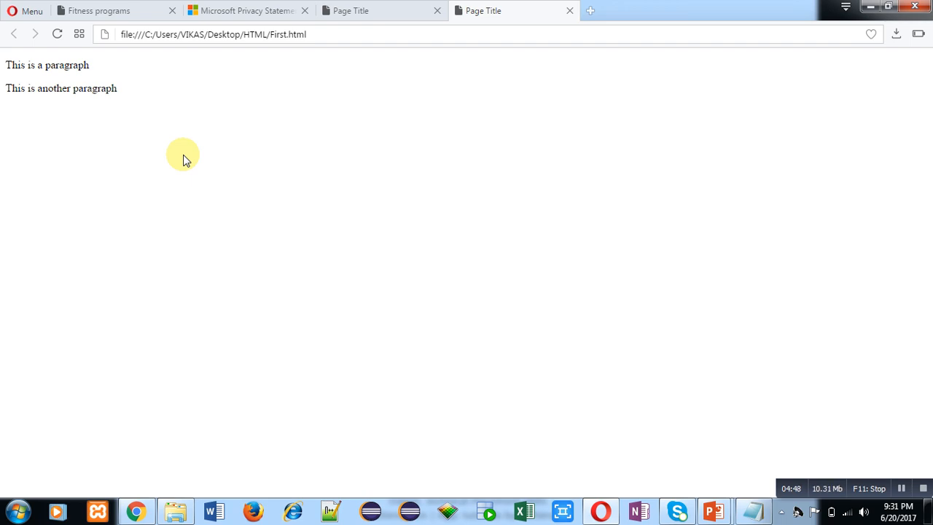
# Switch back to the PowerPoint slideshow for 'The title Attribute' slide
pyautogui.hotkey('alt', 'Tab')
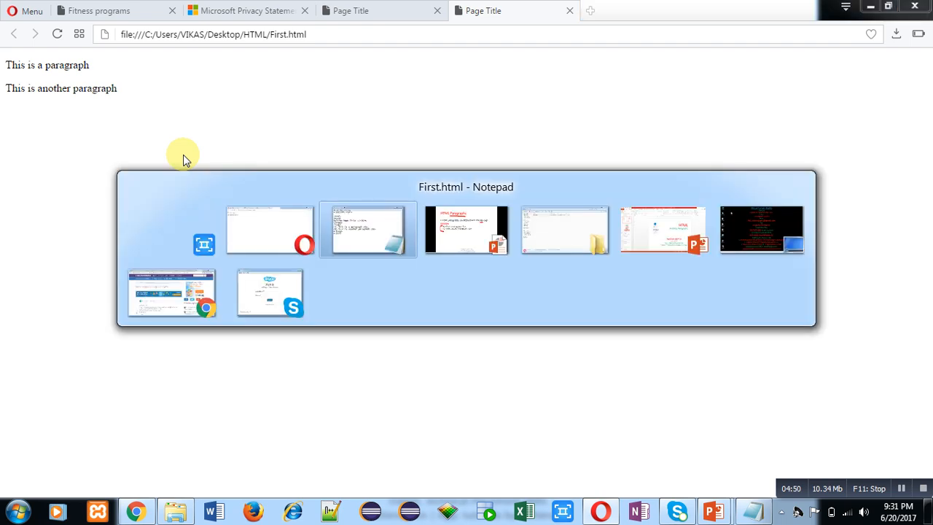
pyautogui.hotkey('alt', 'Tab')
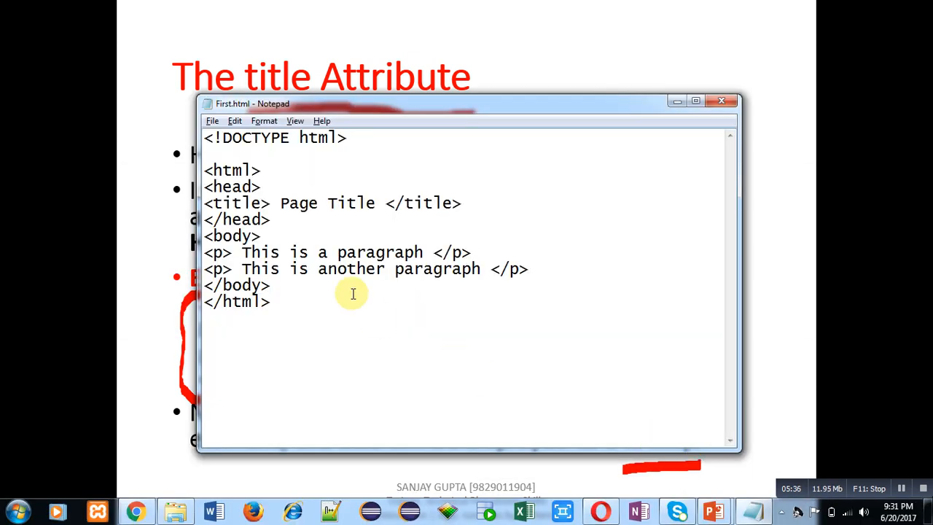
# Add title="about HTML" inside the first paragraph's opening <p> tag
pyautogui.click(223, 252)
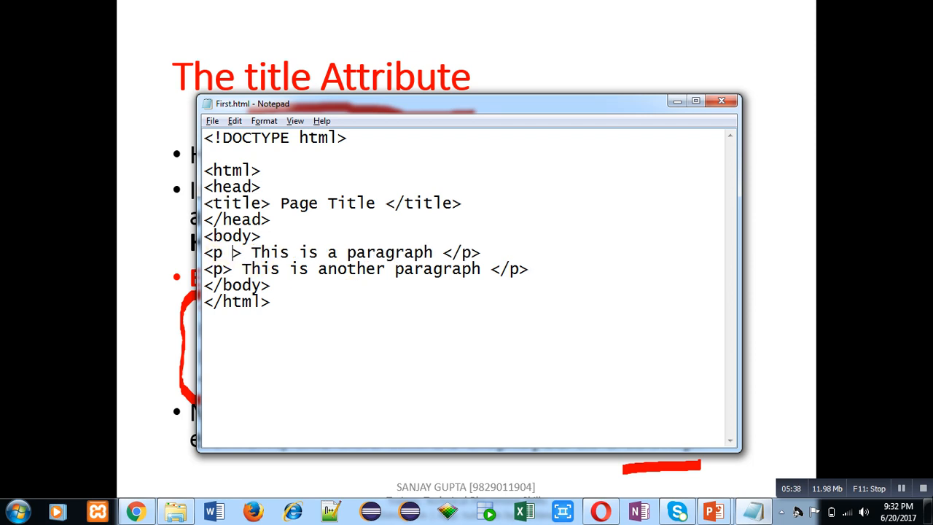
pyautogui.write('title=')
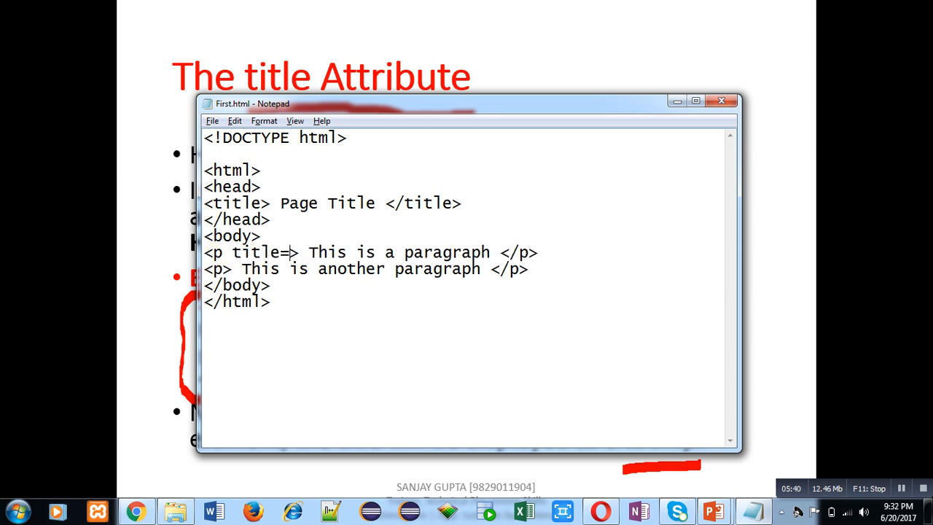
pyautogui.write('"about')
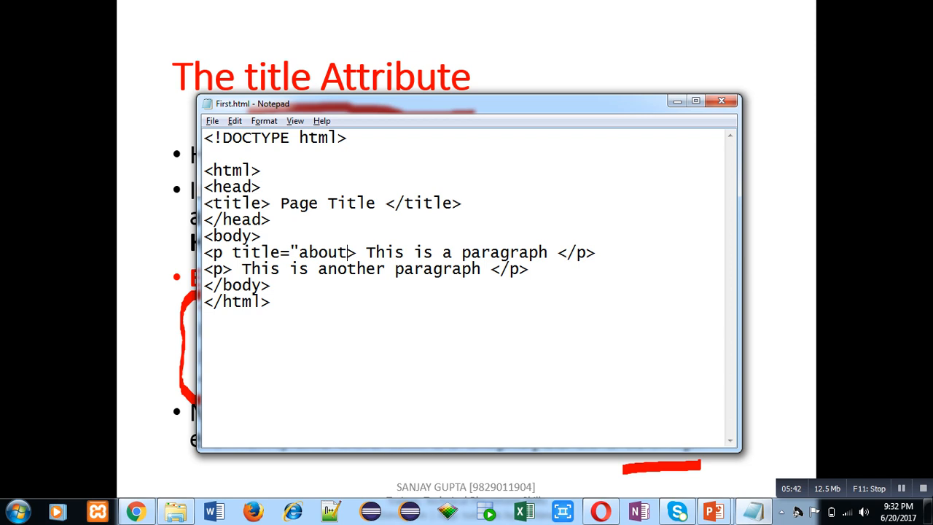
pyautogui.write(' HTML"')
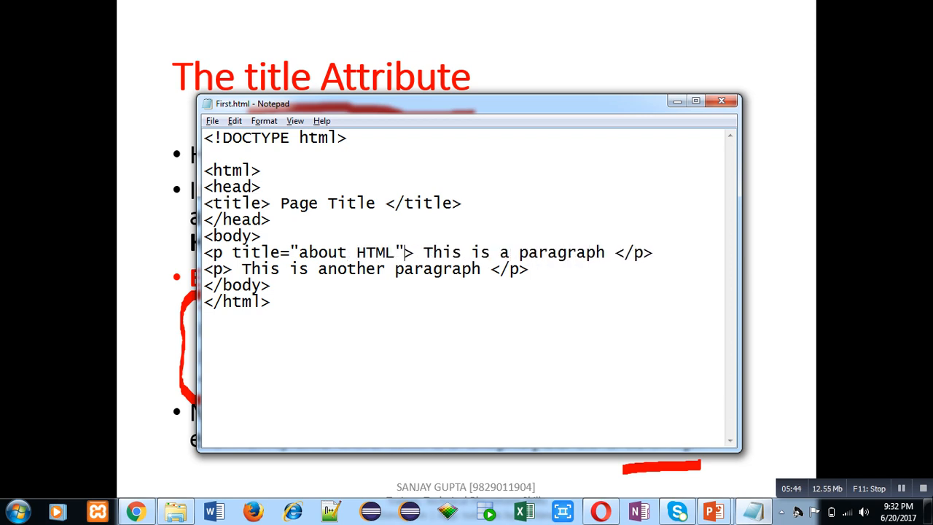